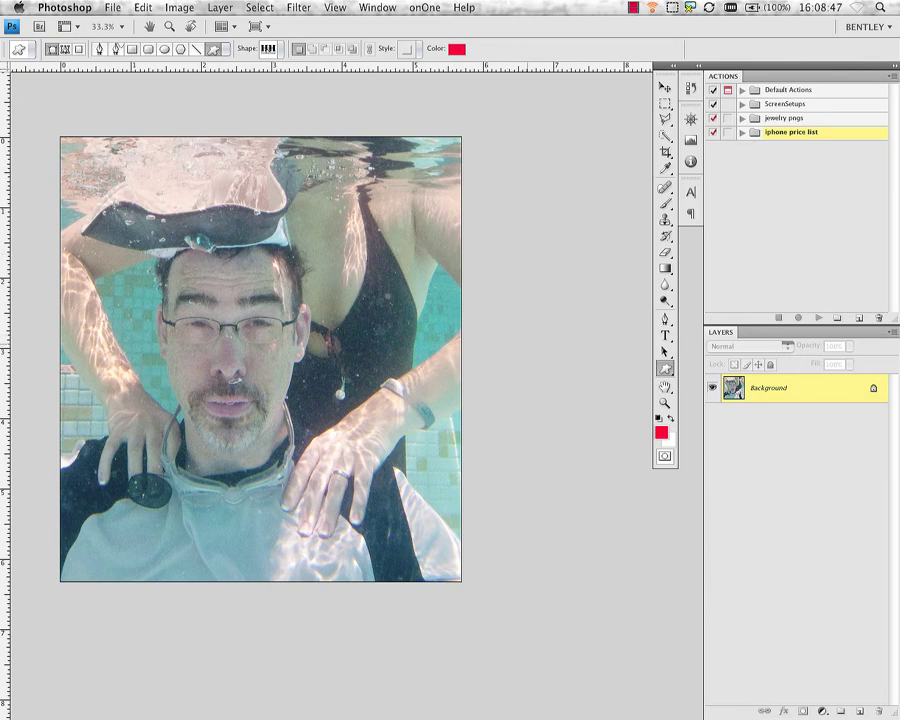
Create the Watermark action set and start recording a new 'forVertical' action in it.
left_click(381, 10)
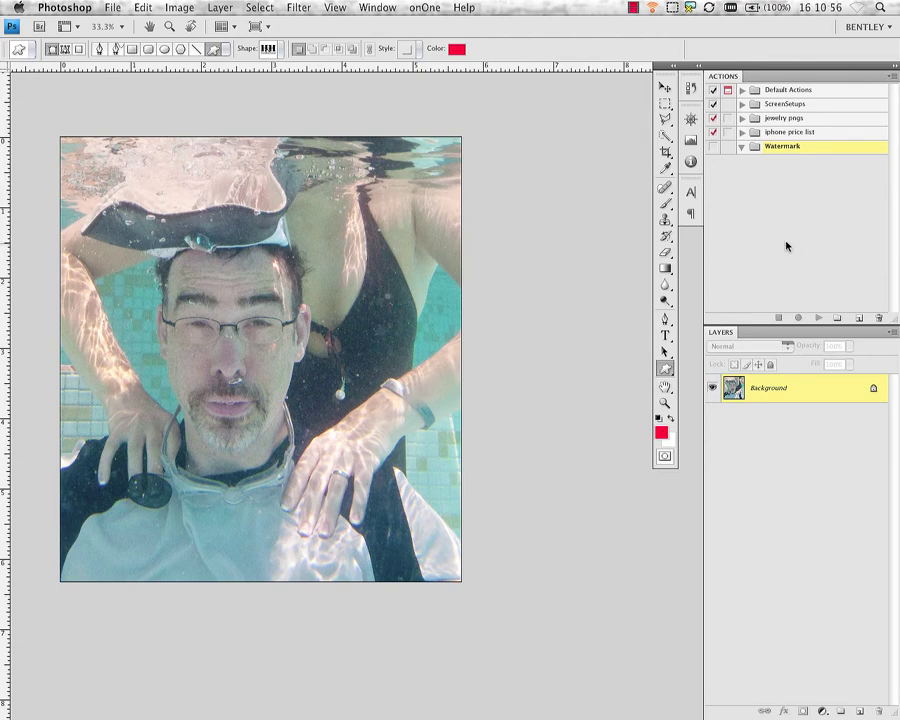
left_click(858, 319)
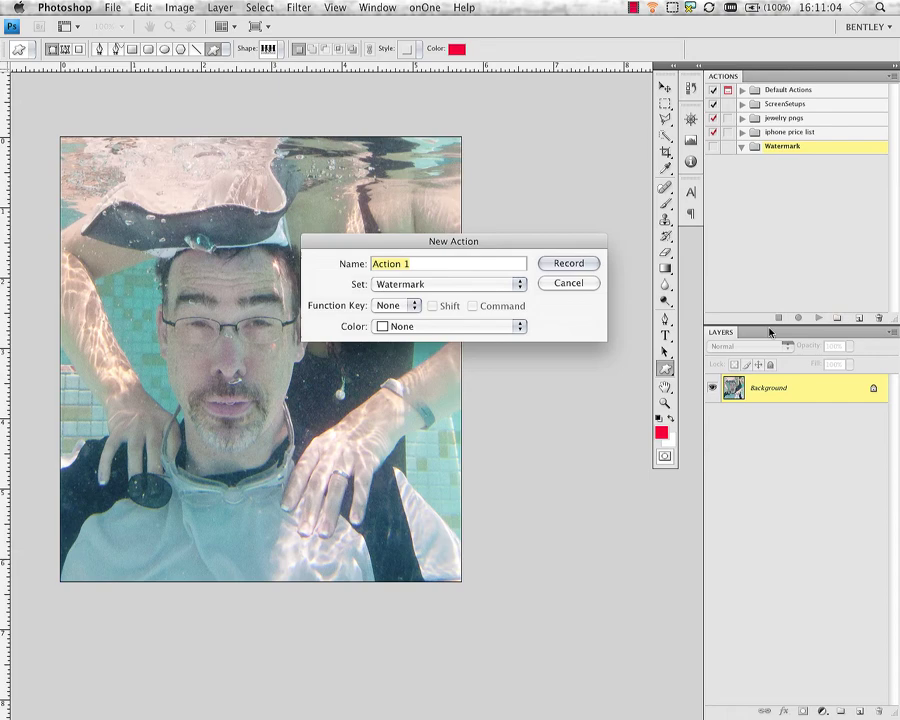
type("for Verti")
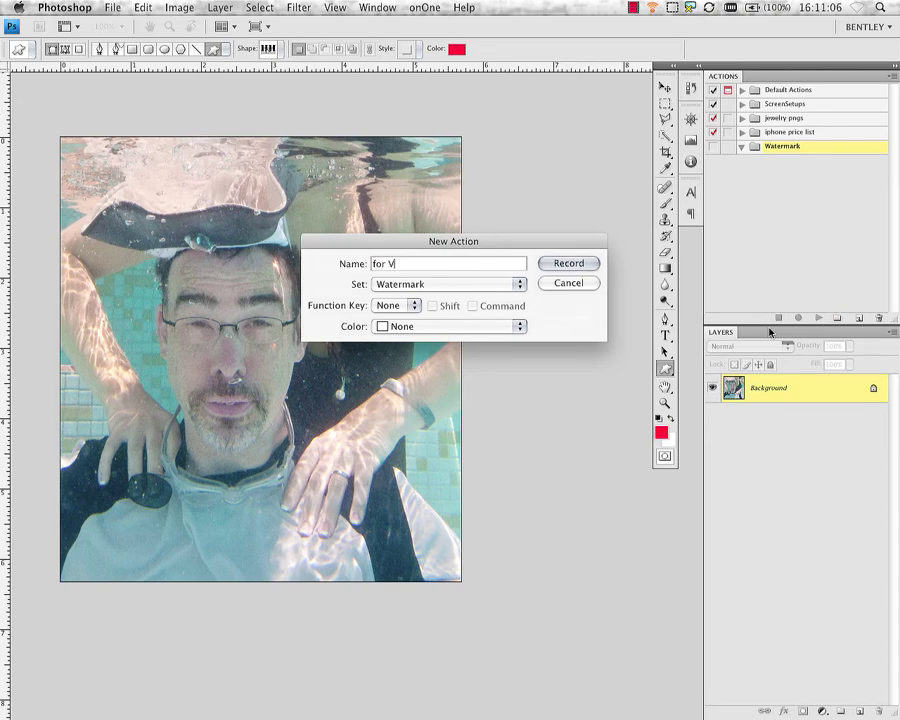
type("cal")
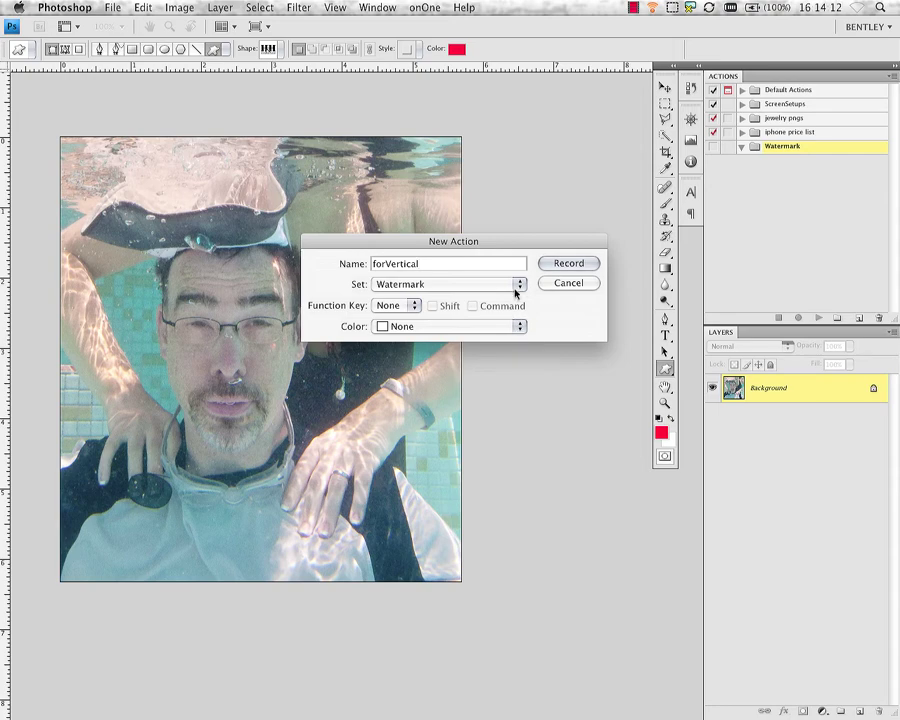
left_click(566, 264)
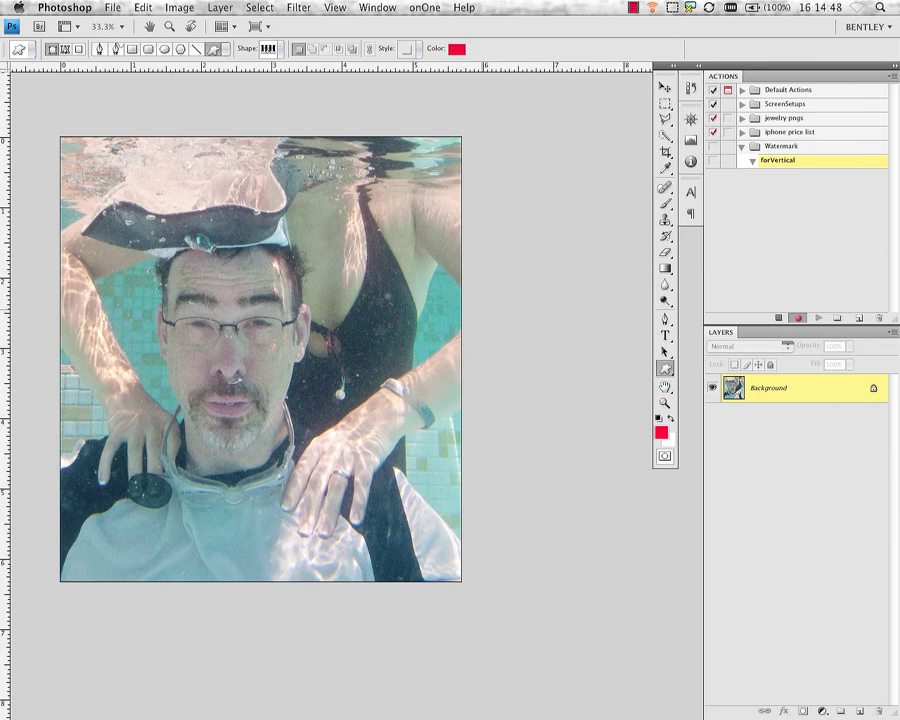
Record a File > Automate > Fit Image step that fits the photo within 1500 × 1500 pixels.
left_click(112, 8)
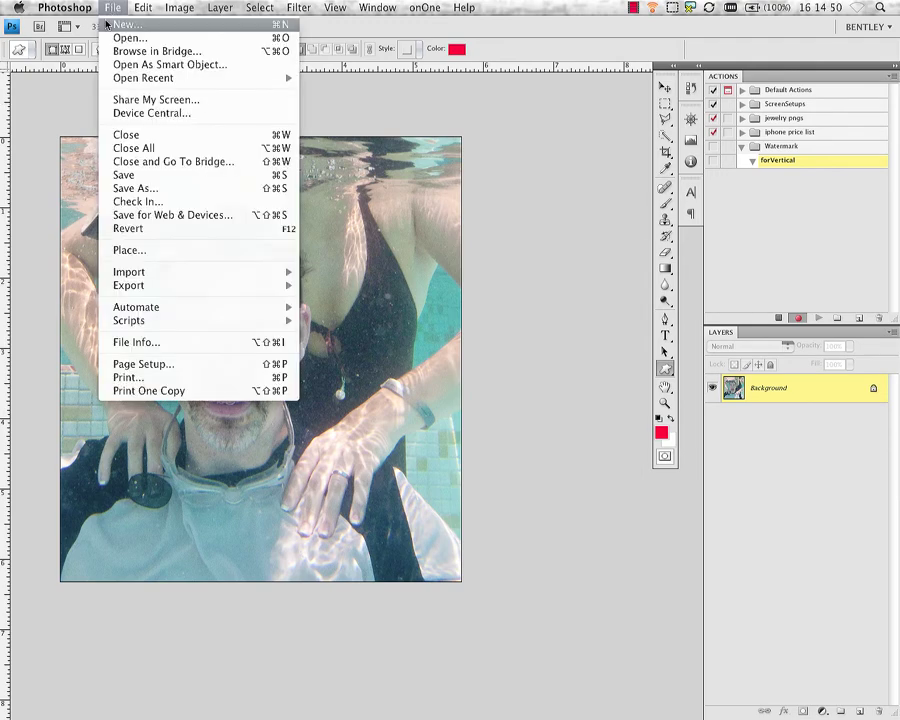
mouse_move(169, 308)
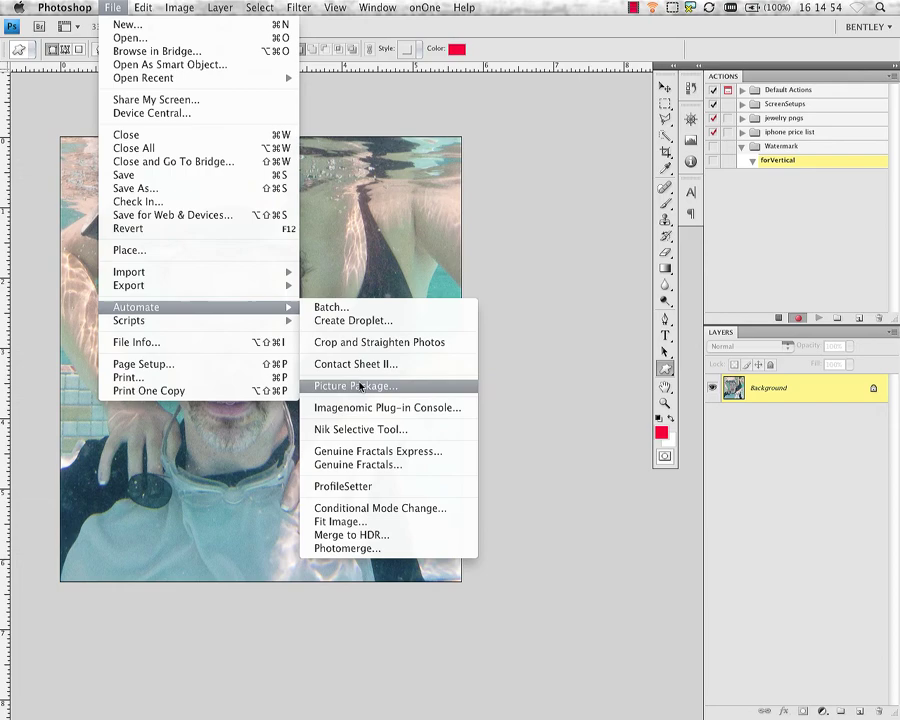
left_click(373, 521)
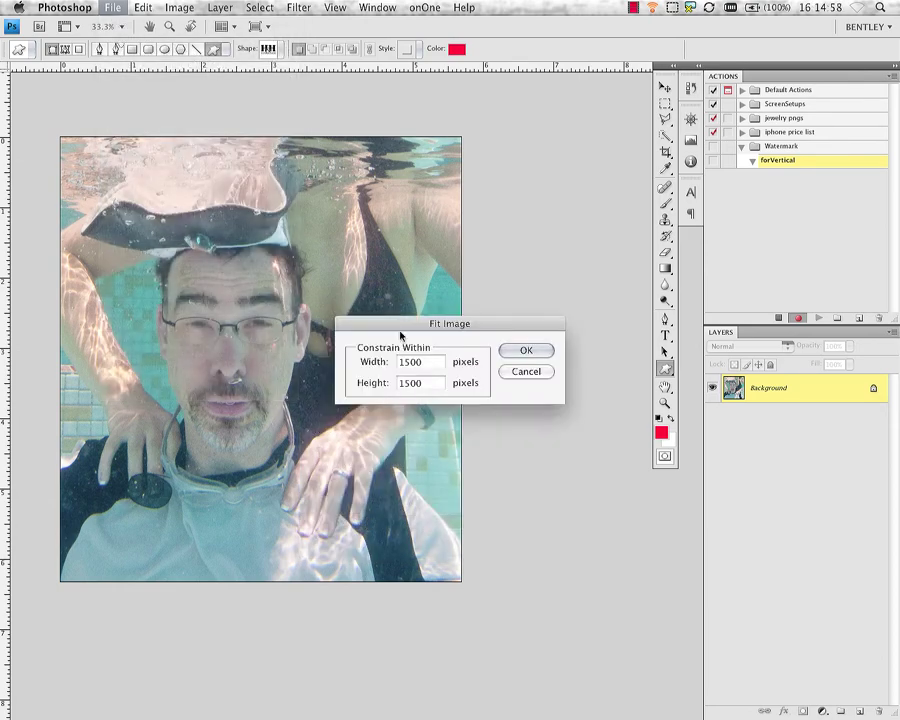
left_click_drag(396, 321, 317, 315)
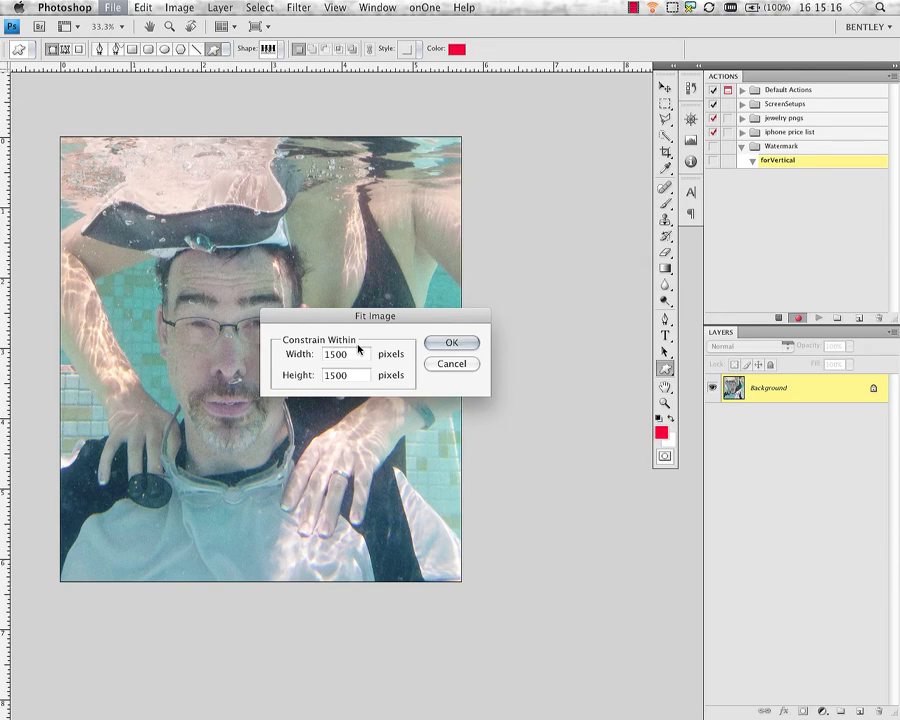
left_click(470, 346)
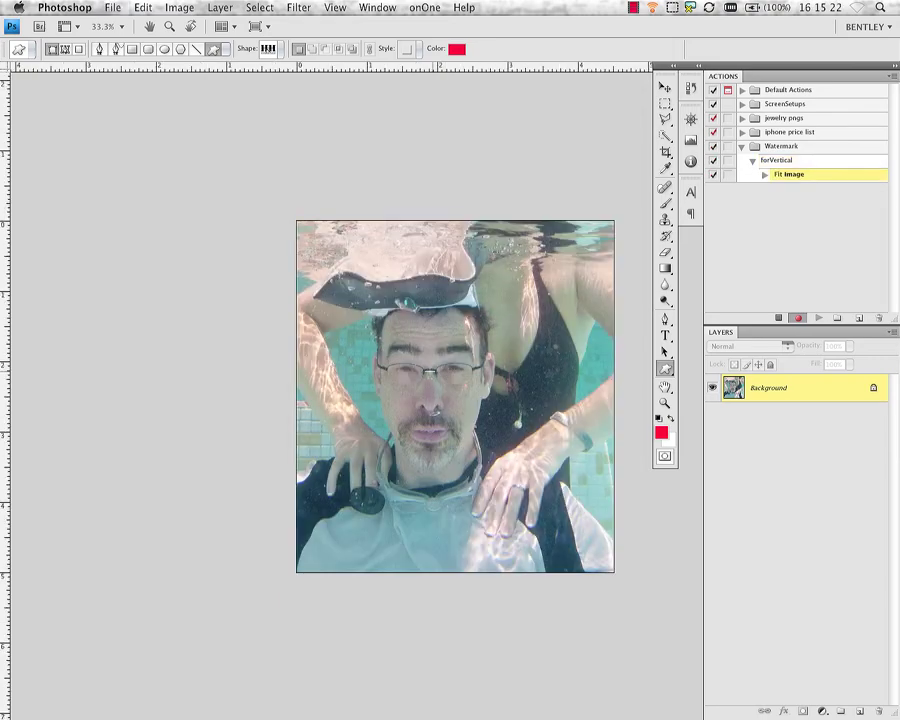
Stop recording, add guides at the photo's lower right, and set custom shapes to fixed 200 × 123 px.
left_click(779, 319)
left_click_drag(500, 330, 377, 291)
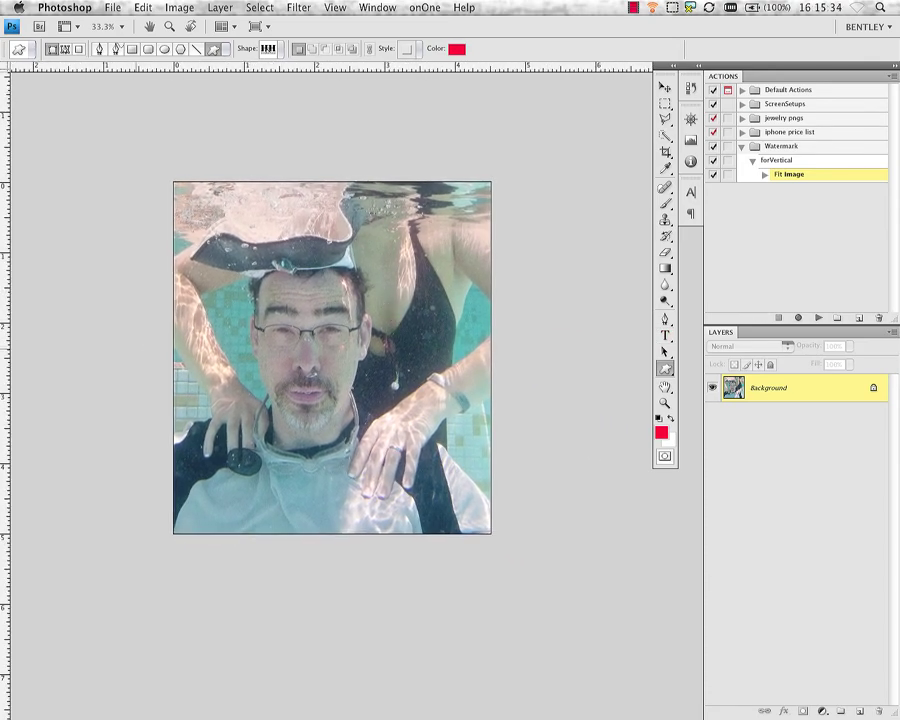
left_click_drag(5, 356, 466, 300)
key("v")
left_click_drag(485, 67, 422, 507)
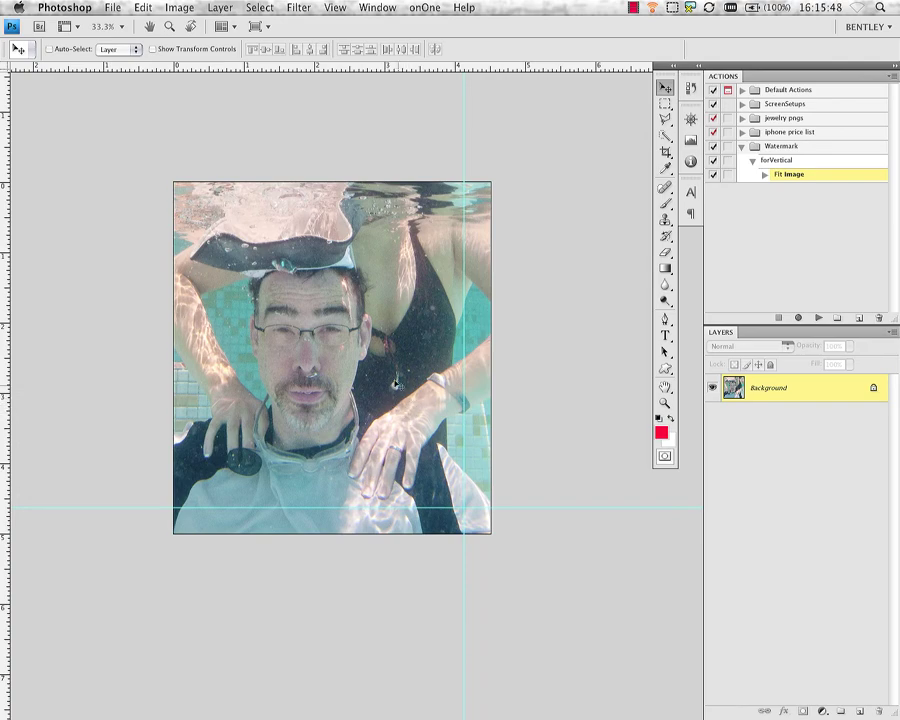
key("u")
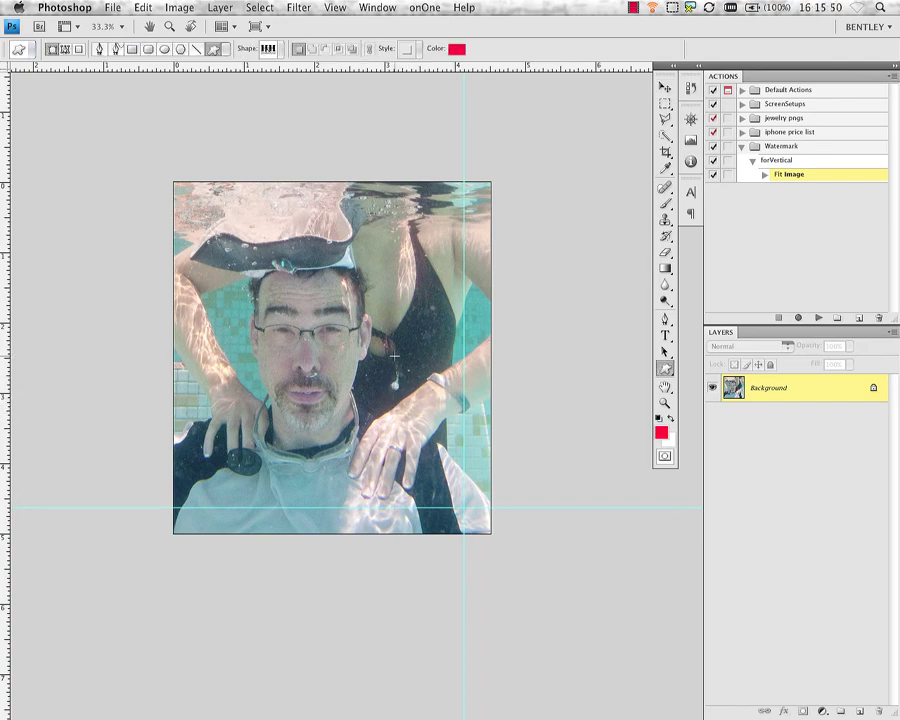
left_click(226, 50)
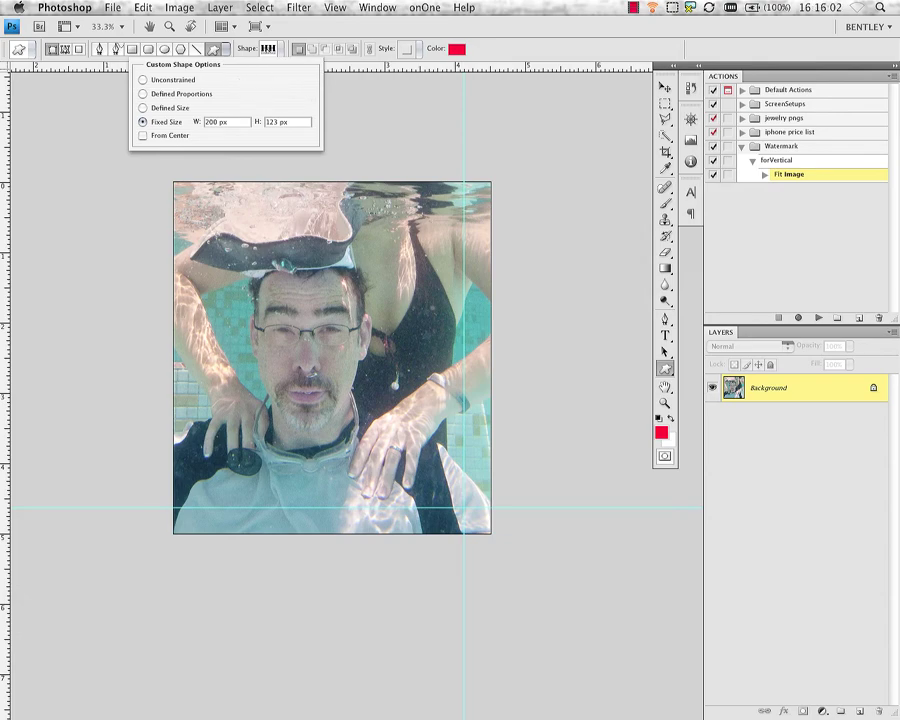
Choose the HH custom shape, resume recording, and stamp the logo at the guides' lower-right intersection.
left_click(808, 178)
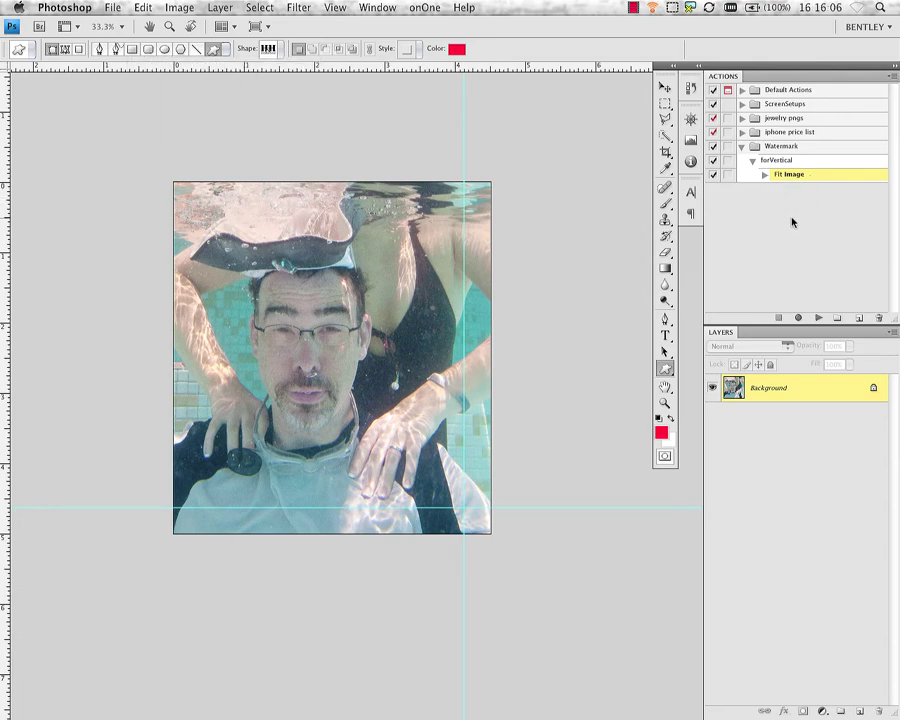
left_click(279, 52)
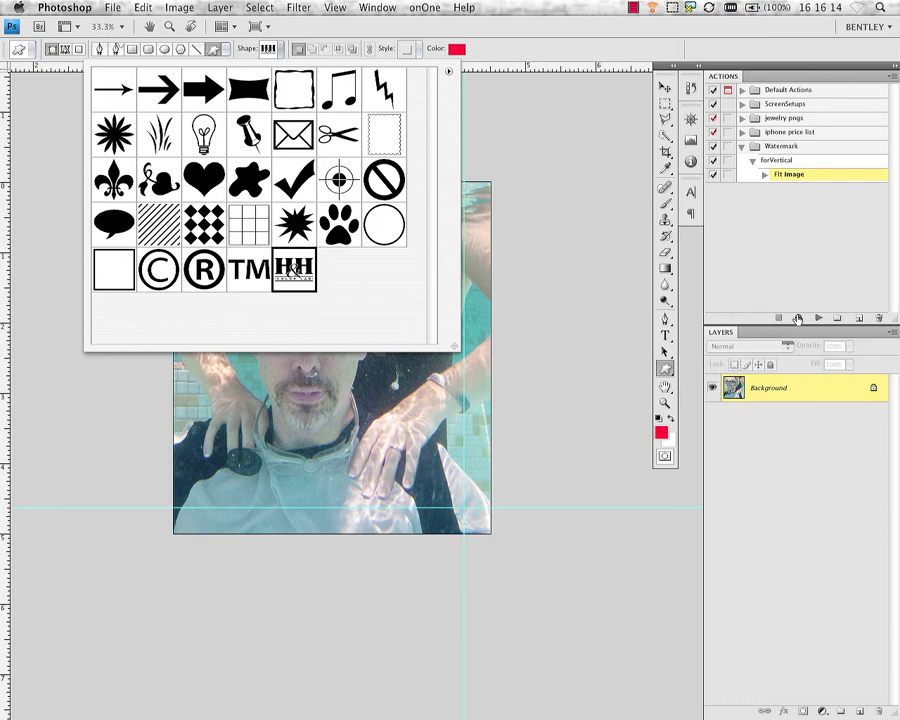
left_click(797, 318)
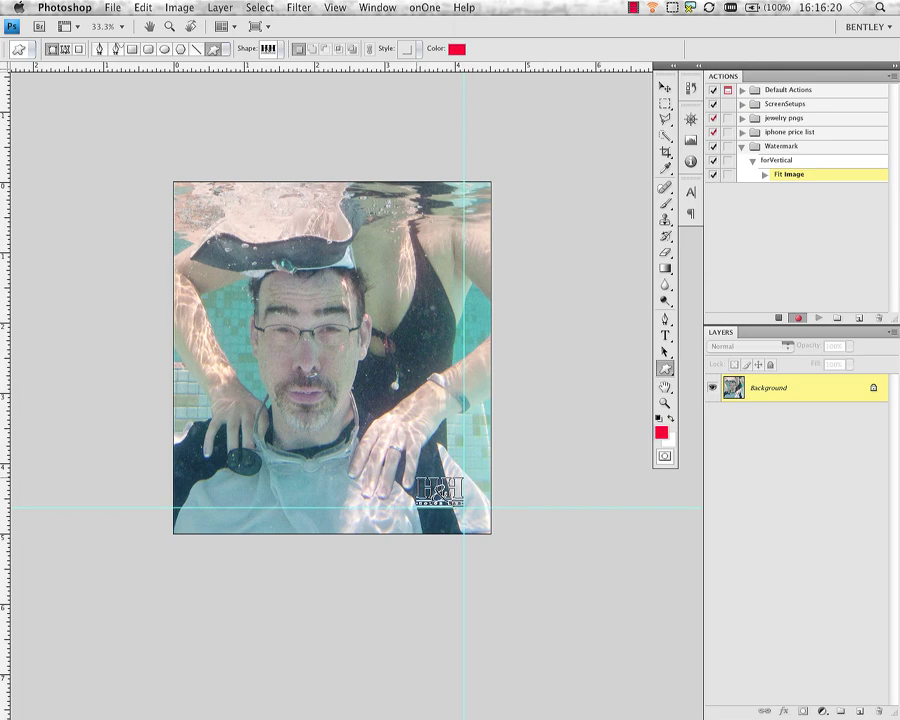
left_click_drag(464, 505, 465, 505)
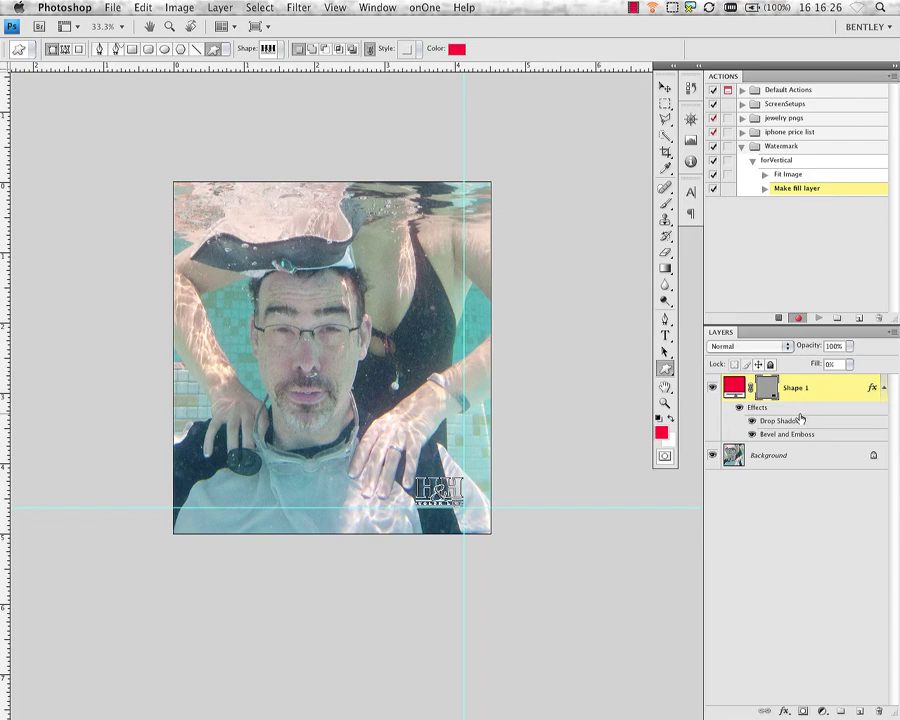
Flatten the image as the last forVertical step, then stop recording.
left_click(220, 8)
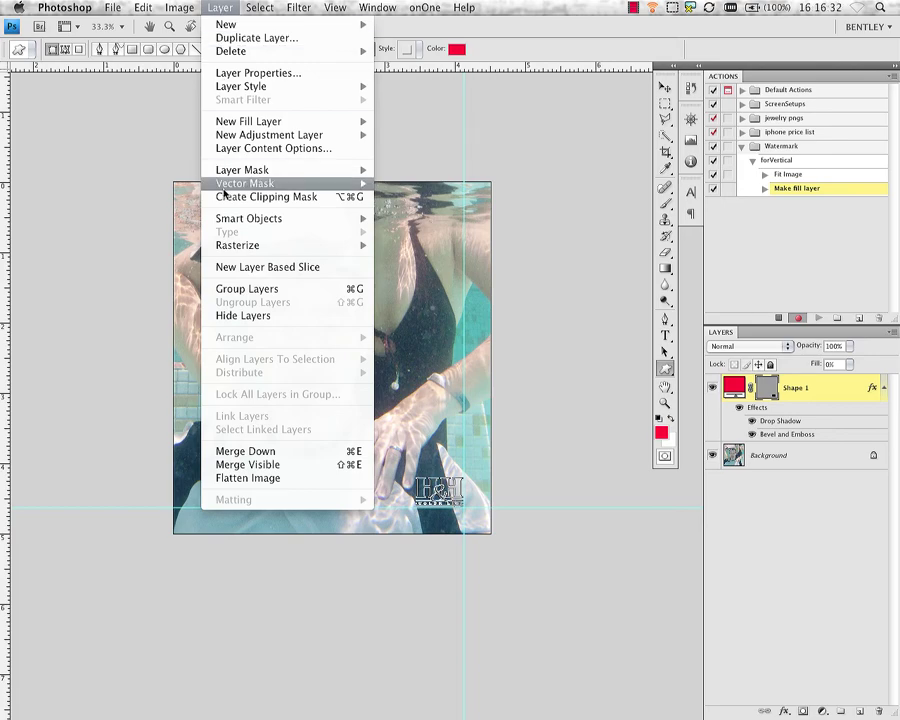
left_click(277, 479)
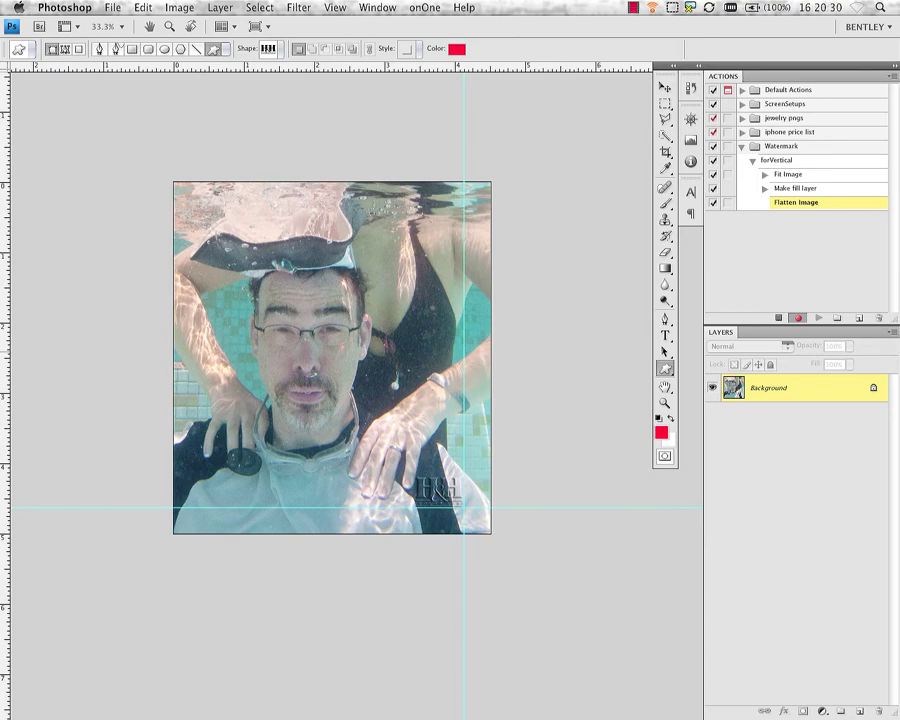
left_click(779, 318)
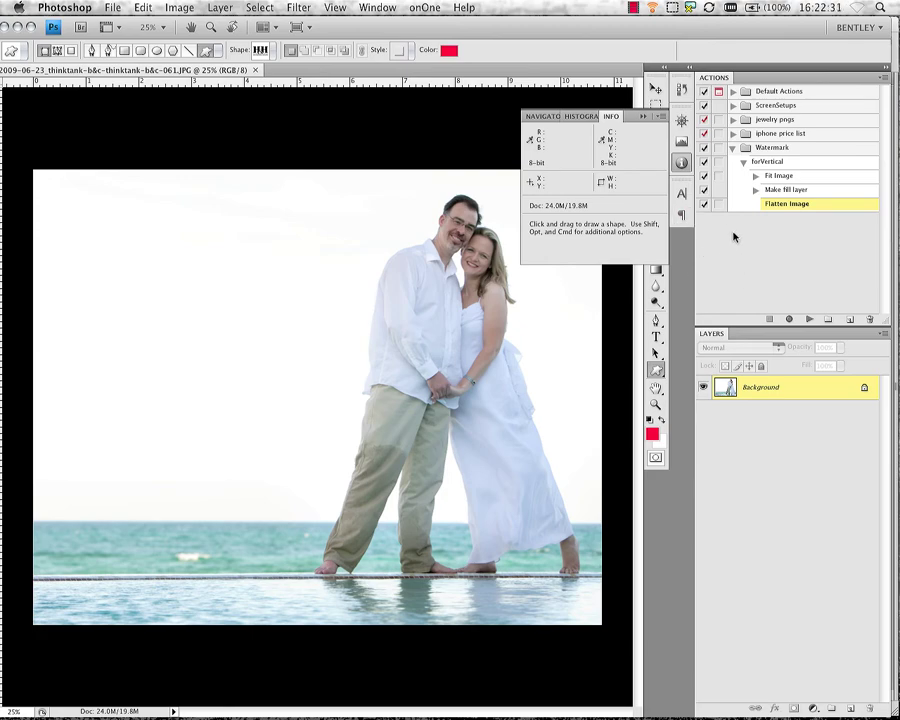
Create a new action named 'for Horizontal' in the Watermark set and begin recording.
left_click(851, 319)
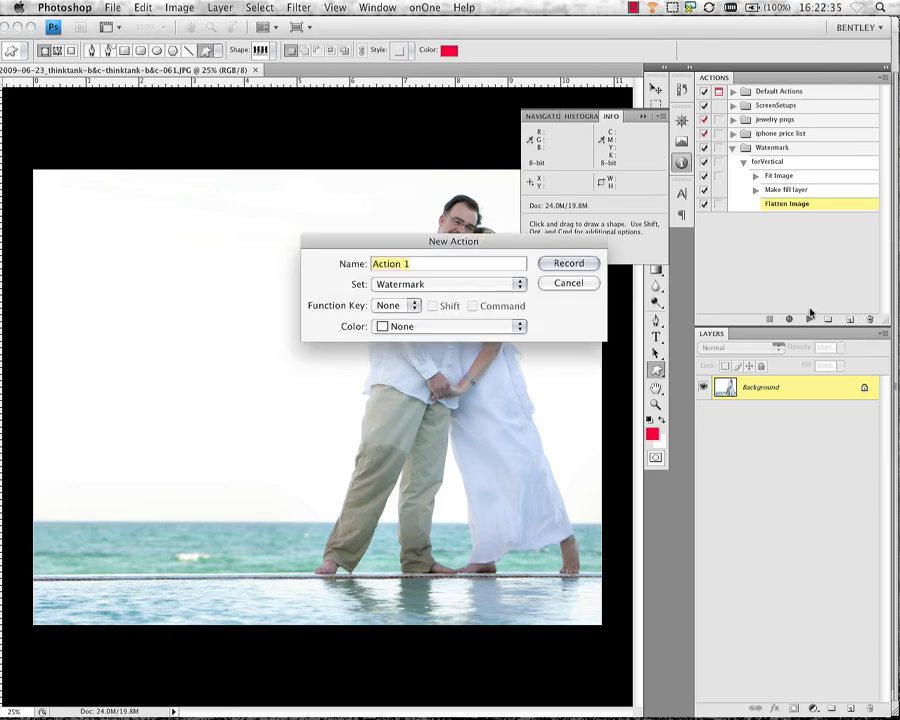
type("for Hort")
key("BackSpace")
type("izontal")
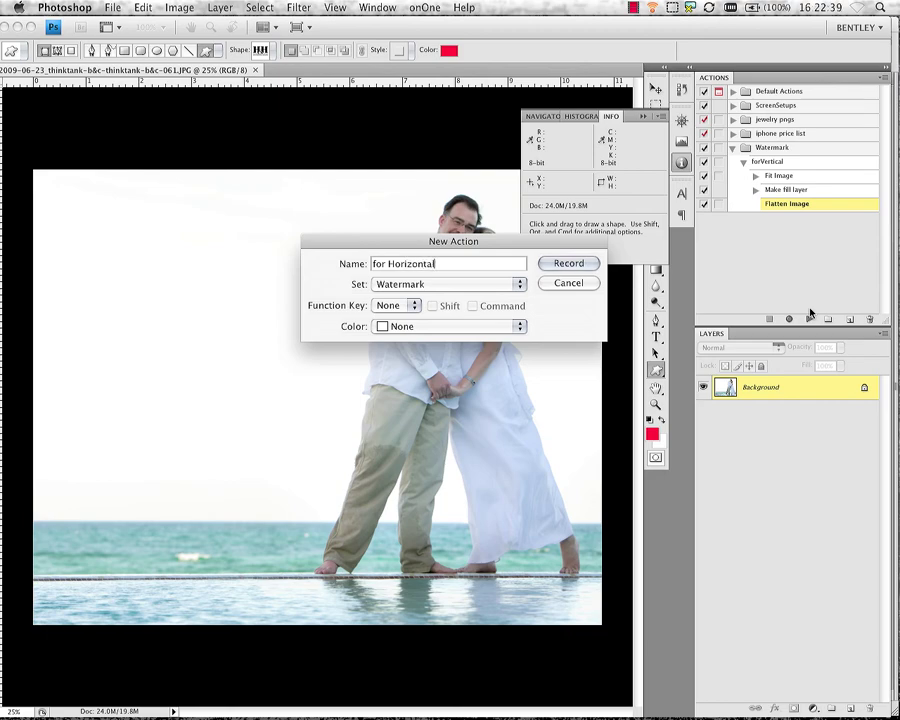
key("Return")
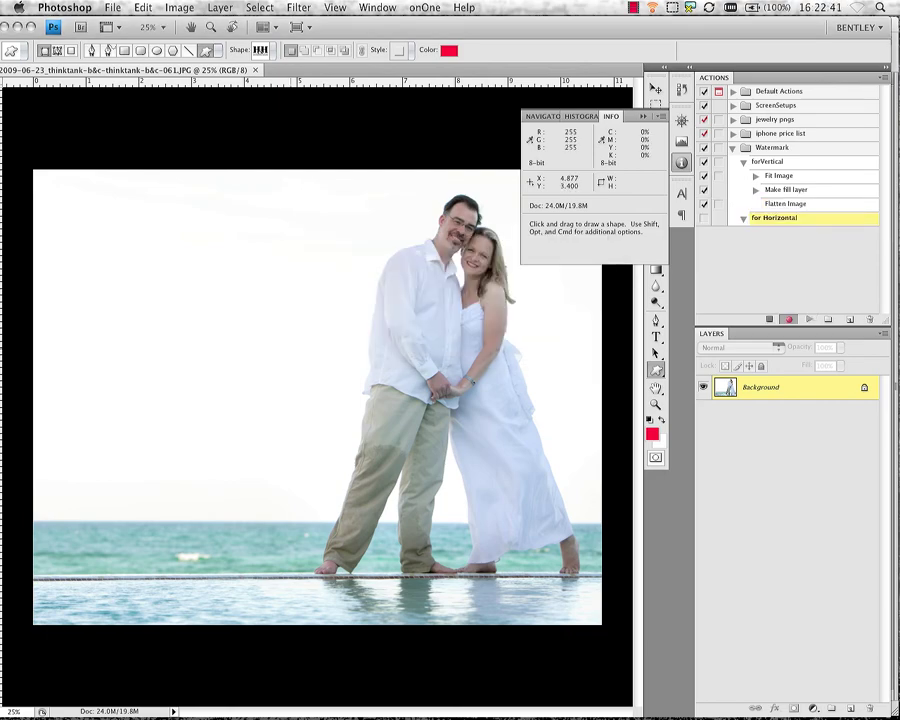
Record a Fit Image step at 1500 × 1500 pixels into for Horizontal, then stop recording.
left_click(114, 8)
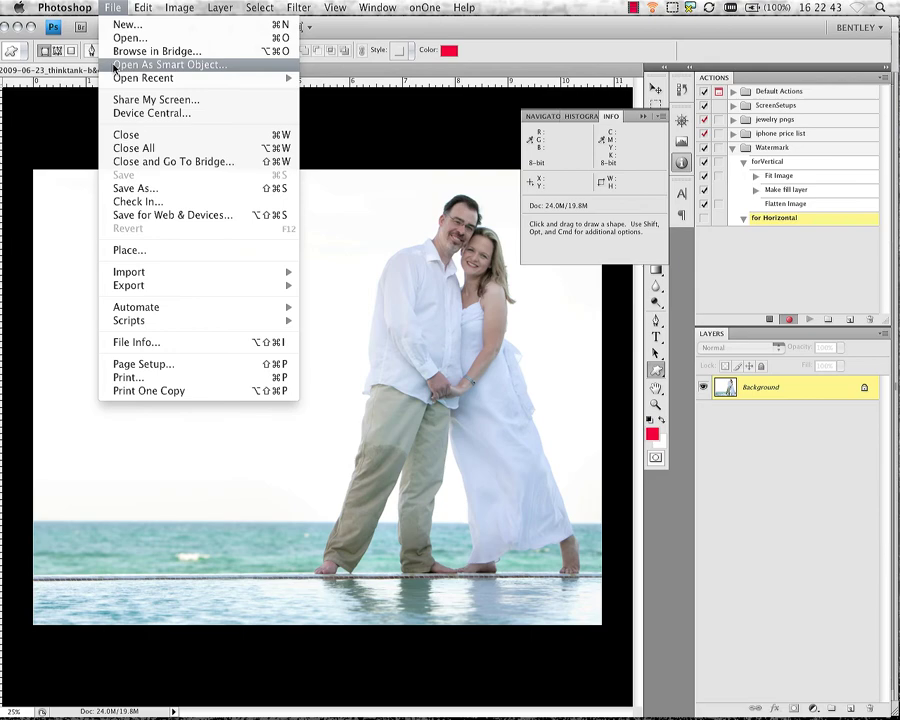
mouse_move(201, 311)
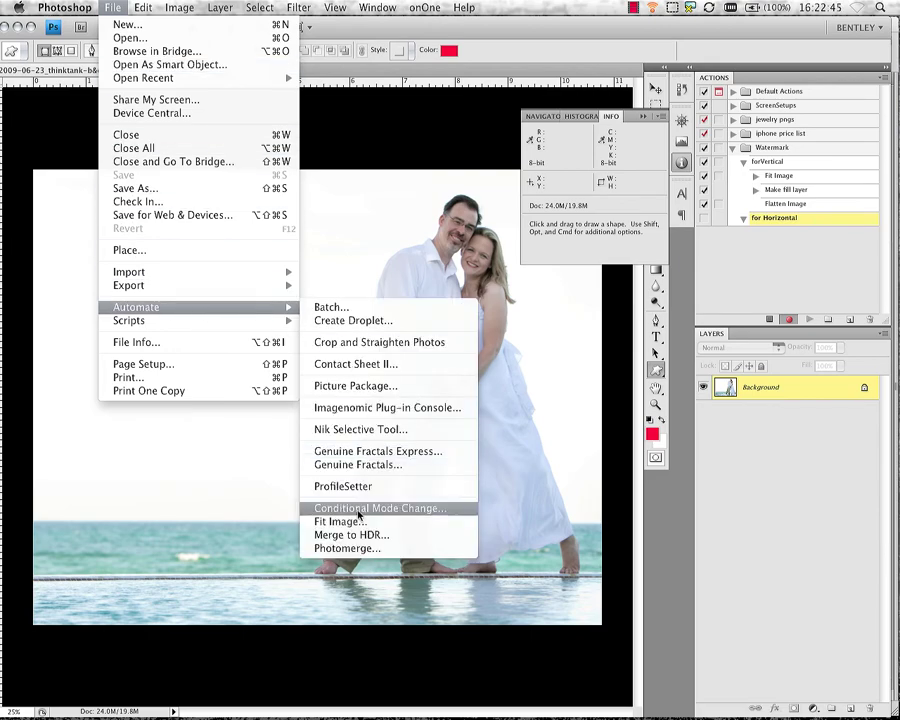
left_click(330, 521)
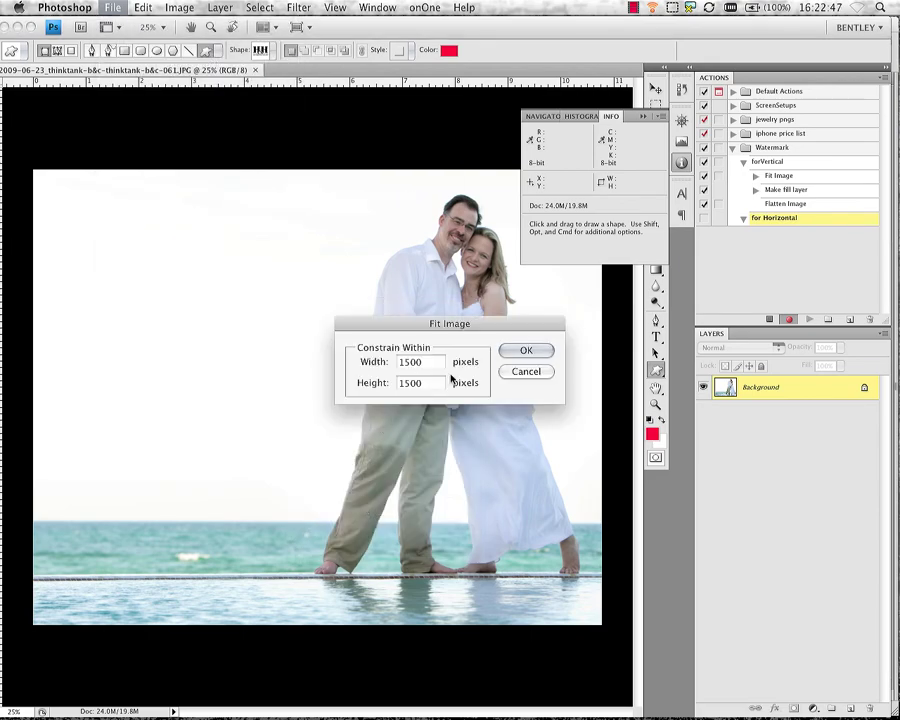
left_click(524, 350)
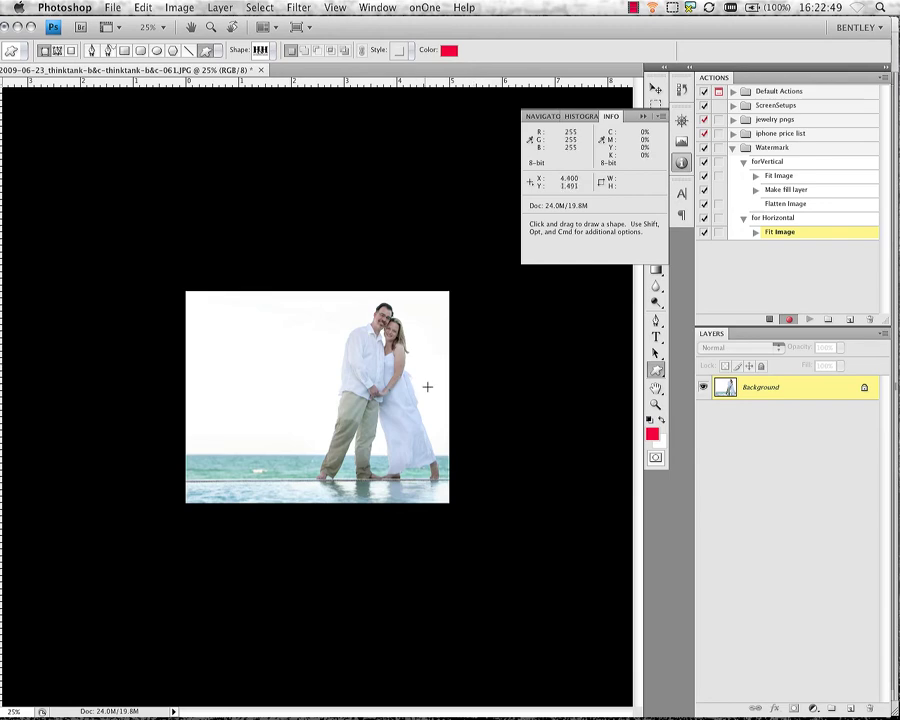
left_click(769, 319)
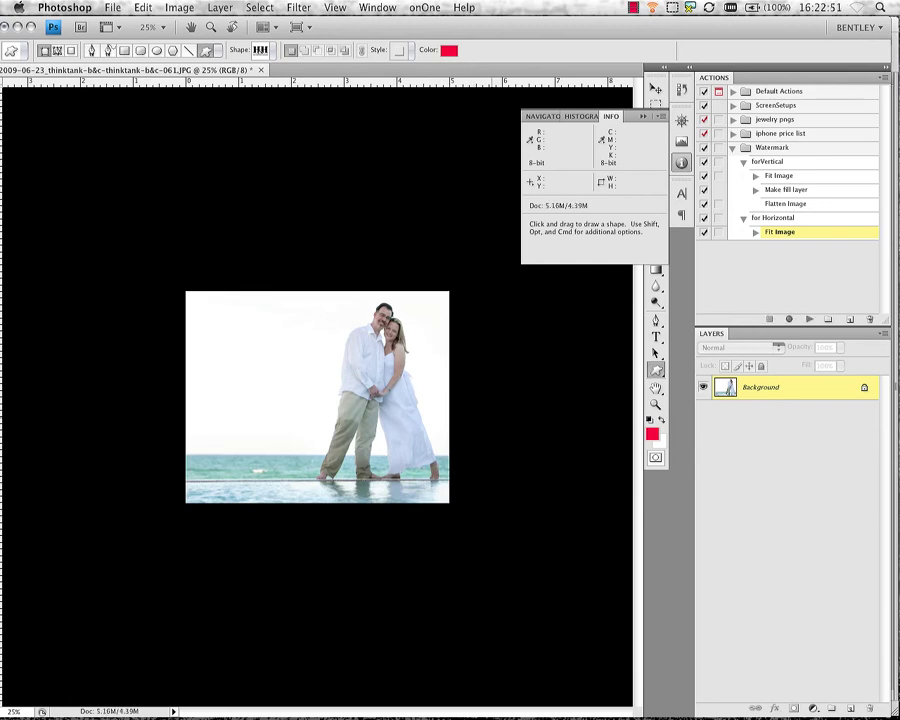
Add vertical and horizontal guides crossing at the photo's bottom-right, then resume recording for Horizontal.
key("super+space")
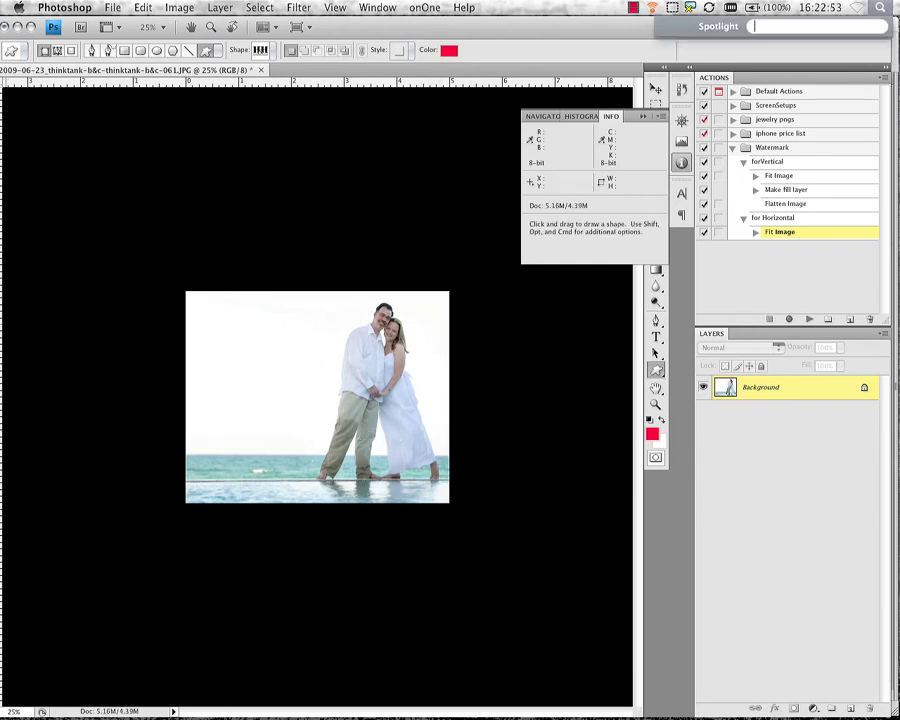
key("Escape")
left_click_drag(7, 322, 430, 331)
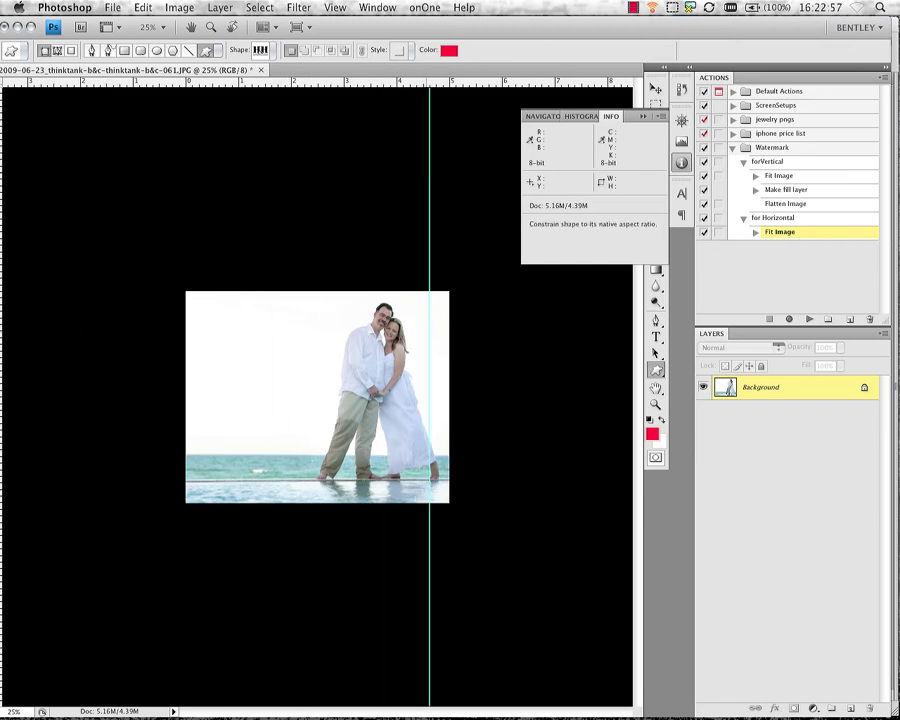
left_click_drag(438, 82, 429, 481)
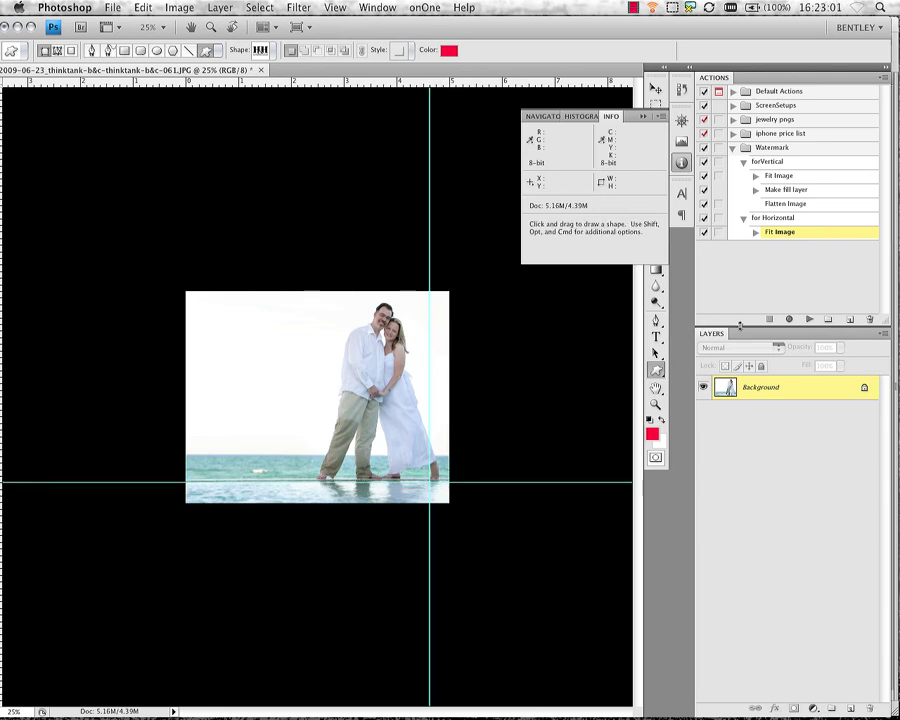
left_click(790, 319)
Draw the H&H logo shape with a layer style at the guides' bottom-right corner.
left_click(261, 53)
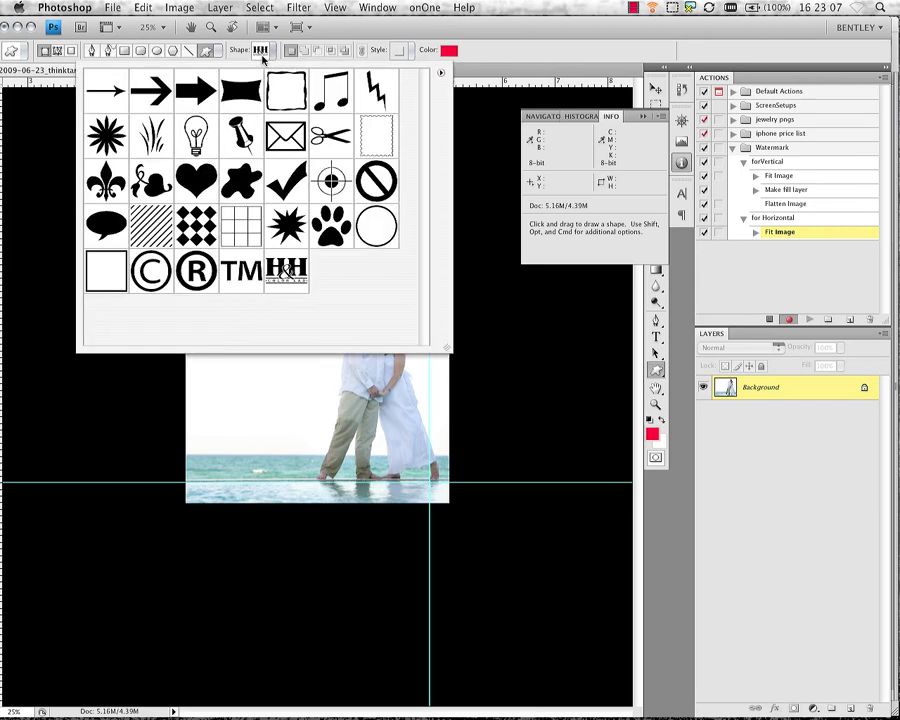
left_click(261, 53)
left_click(398, 50)
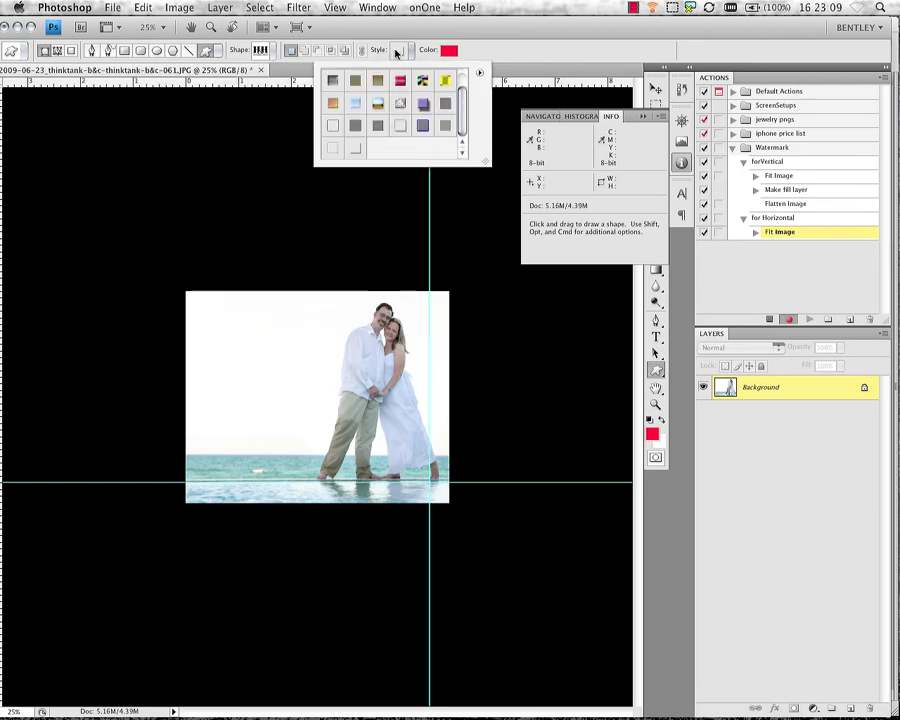
left_click(398, 50)
mouse_move(398, 452)
left_mouse_down()
mouse_move(430, 472)
mouse_move(397, 477)
left_mouse_up()
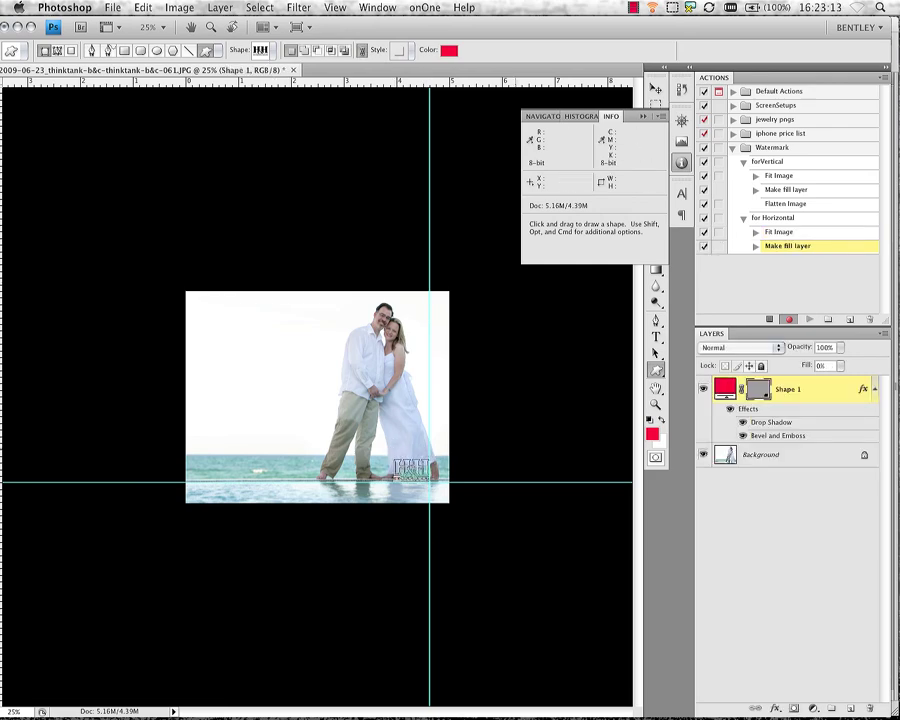
Flatten the image via Layer > Flatten Image and stop recording the for Horizontal action.
left_click(220, 7)
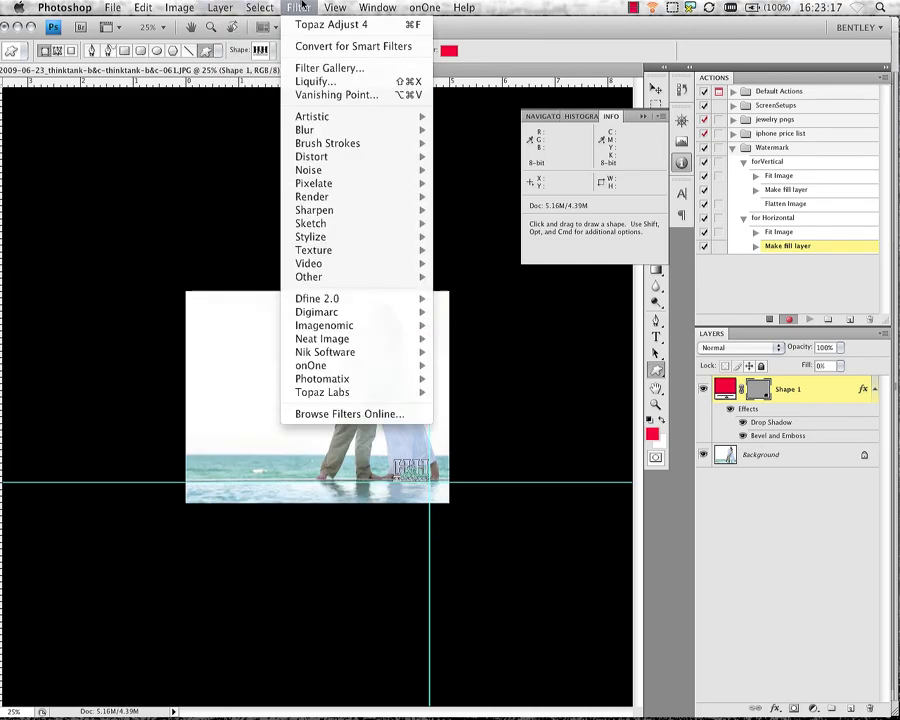
mouse_move(220, 8)
left_click(303, 478)
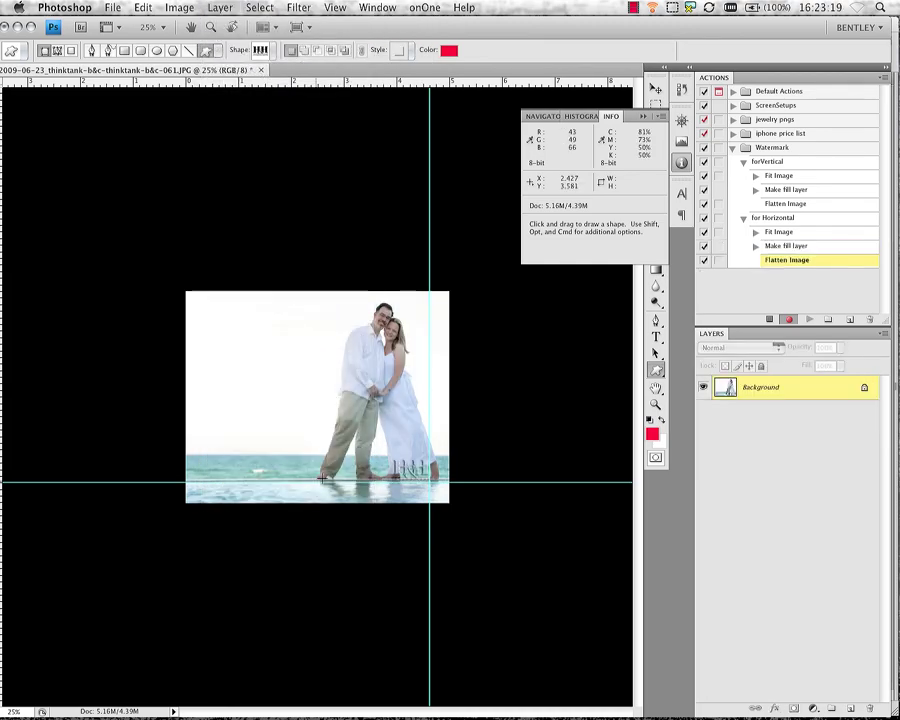
left_click(766, 320)
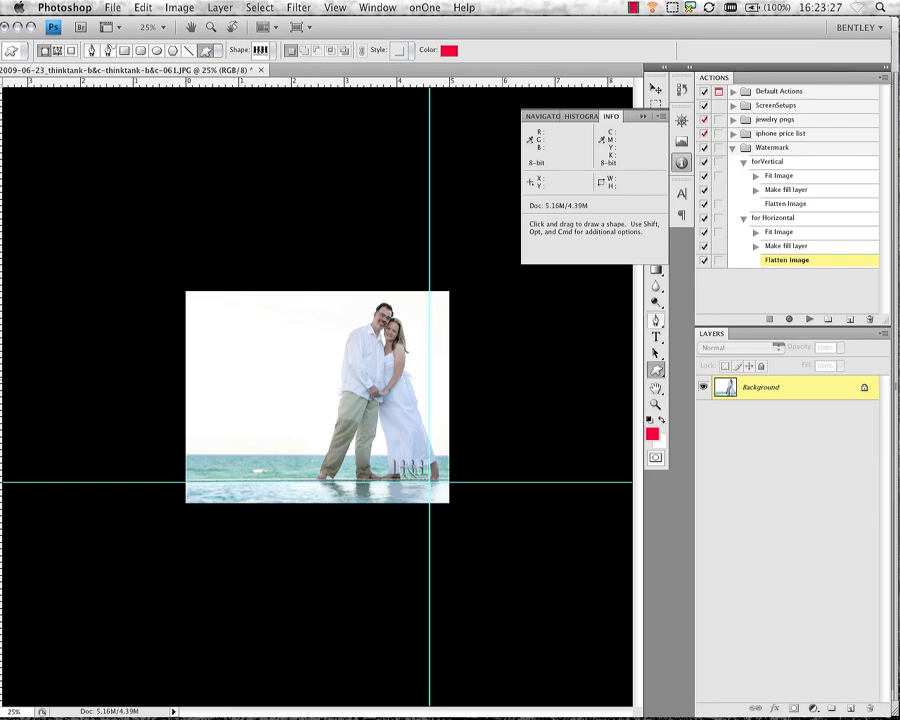
Play forVertical on the underwater photo, then bring the hammock photo to the front.
key("z")
left_click_drag(356, 440, 440, 500)
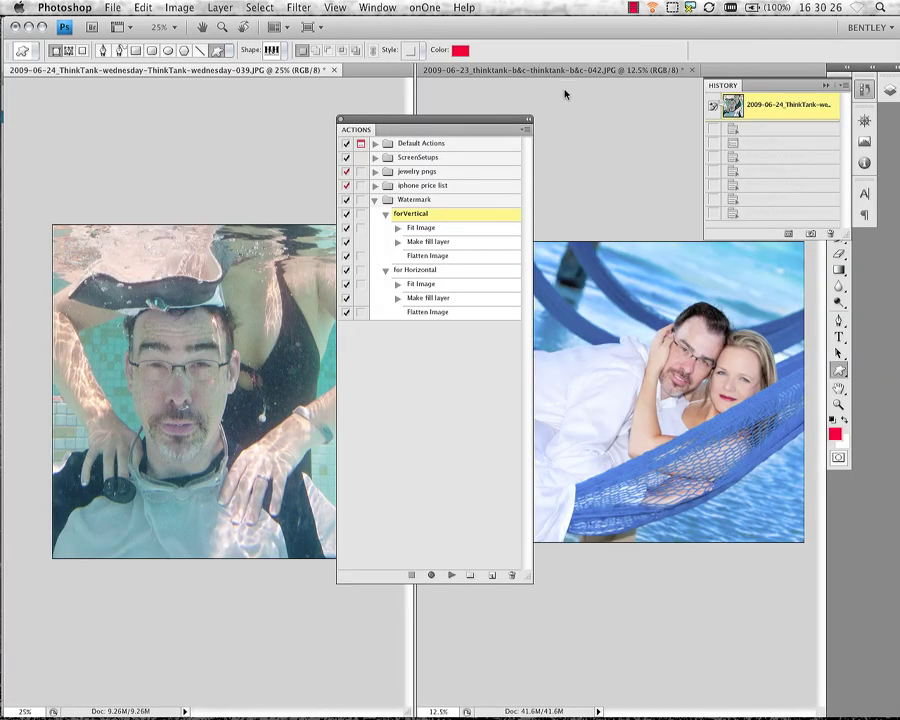
mouse_move(446, 120)
left_mouse_down()
mouse_move(422, 290)
mouse_move(418, 608)
mouse_move(461, 197)
mouse_move(450, 112)
left_mouse_up()
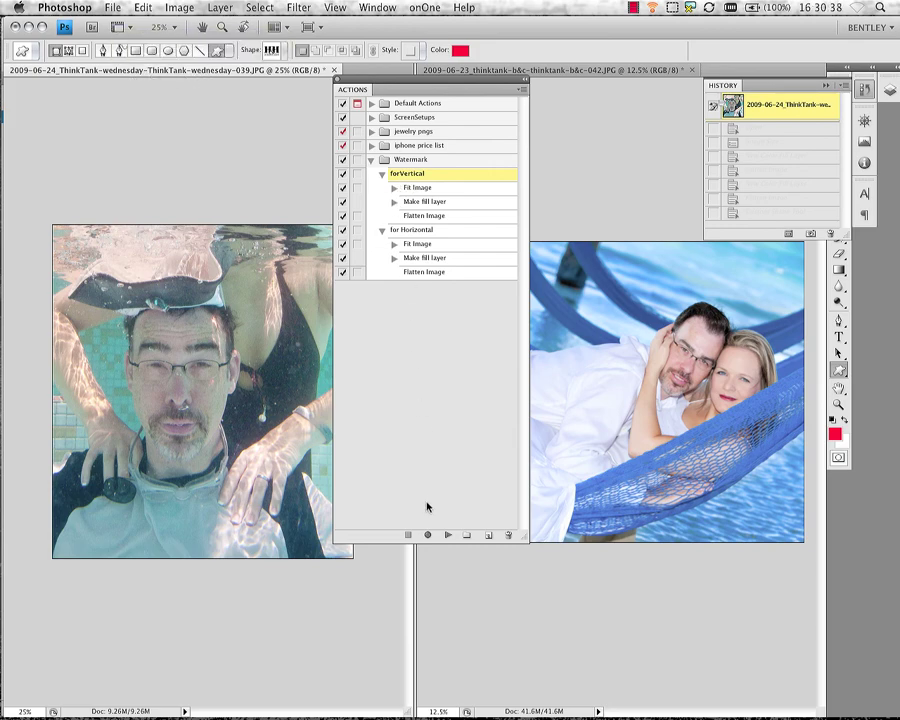
left_click(448, 536)
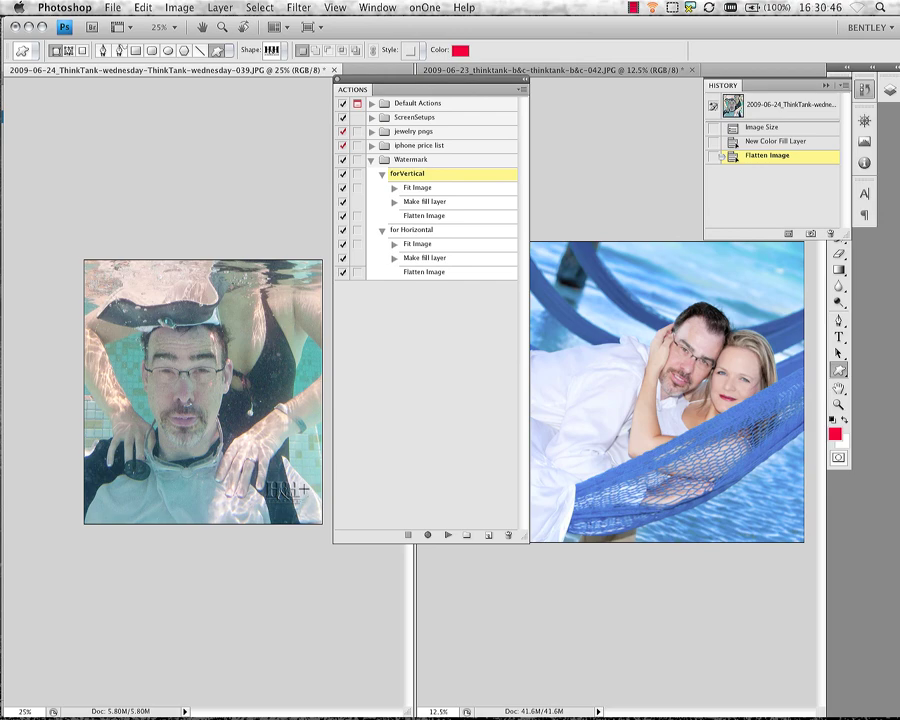
left_click(583, 72)
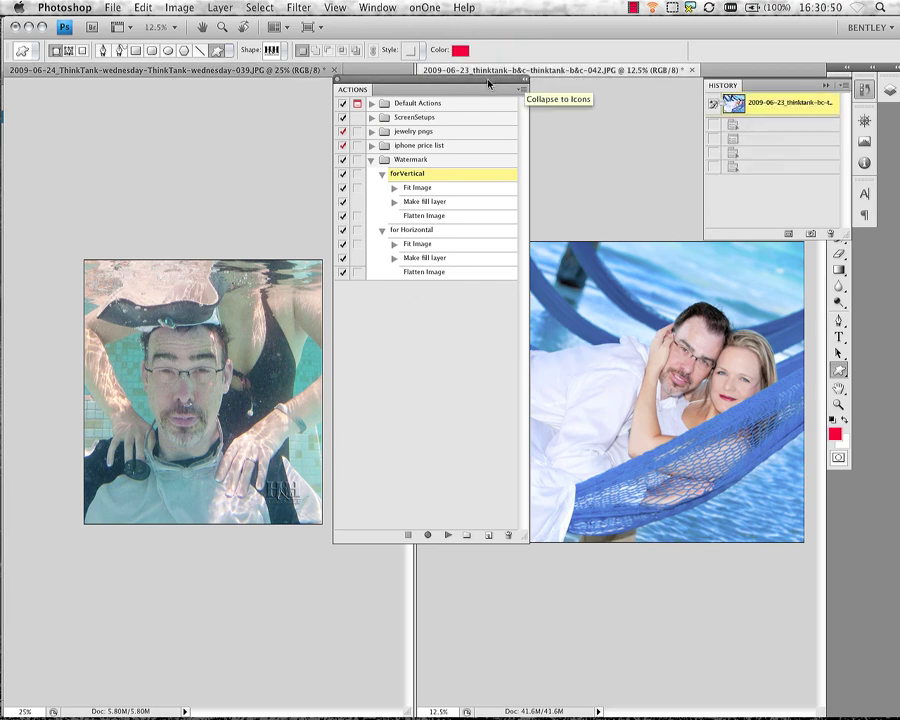
Play the for Horizontal action on the hammock photo.
left_click_drag(488, 83, 324, 95)
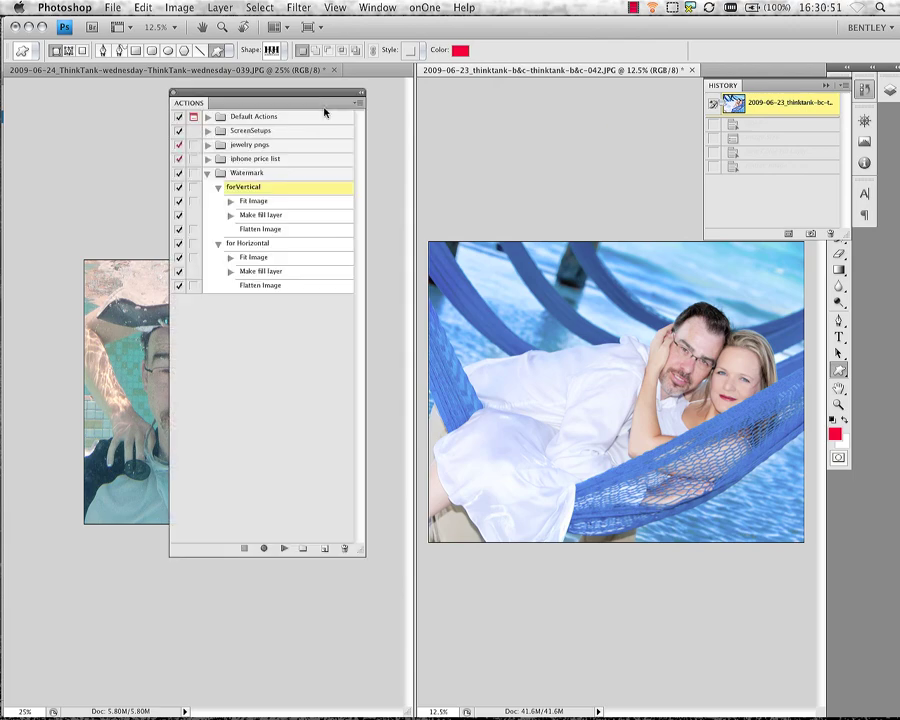
left_click(240, 245)
left_click(284, 549)
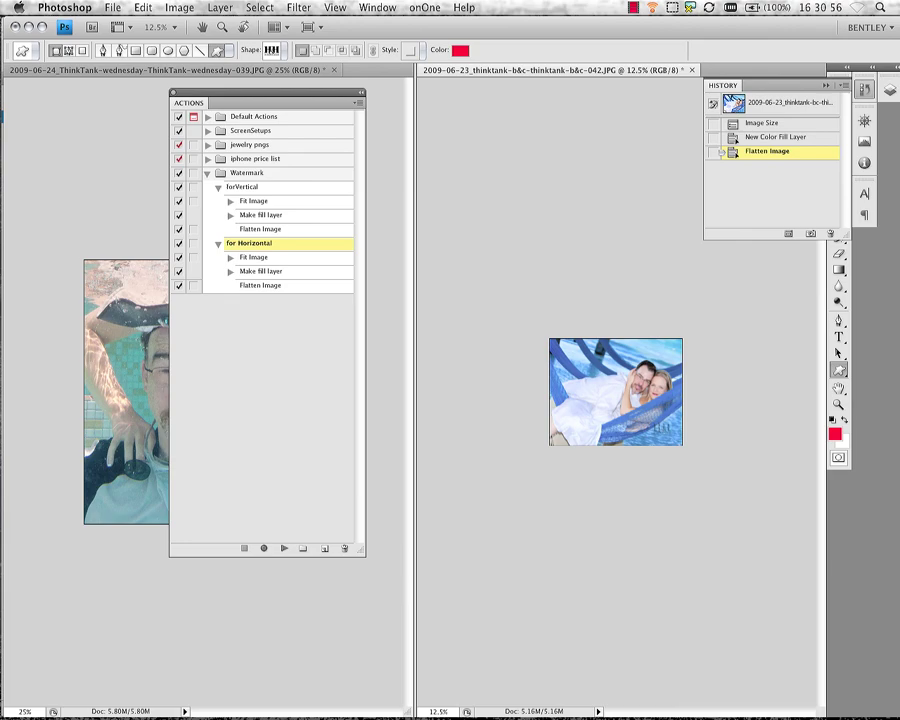
Zoom in on the H&H watermark on the hammock photo to check it.
key("super+space")
left_click_drag(700, 458, 585, 470)
key("alt+F9")
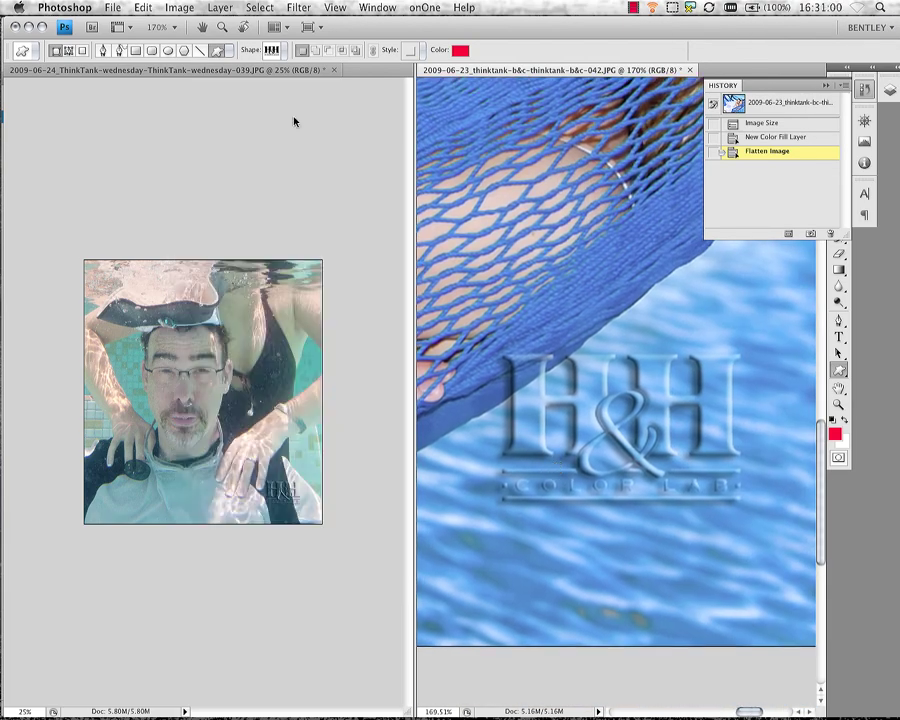
key("alt+F9")
Zoom in on the underwater photo's H&H watermark, then zoom back out.
key("super+space")
left_click(250, 464)
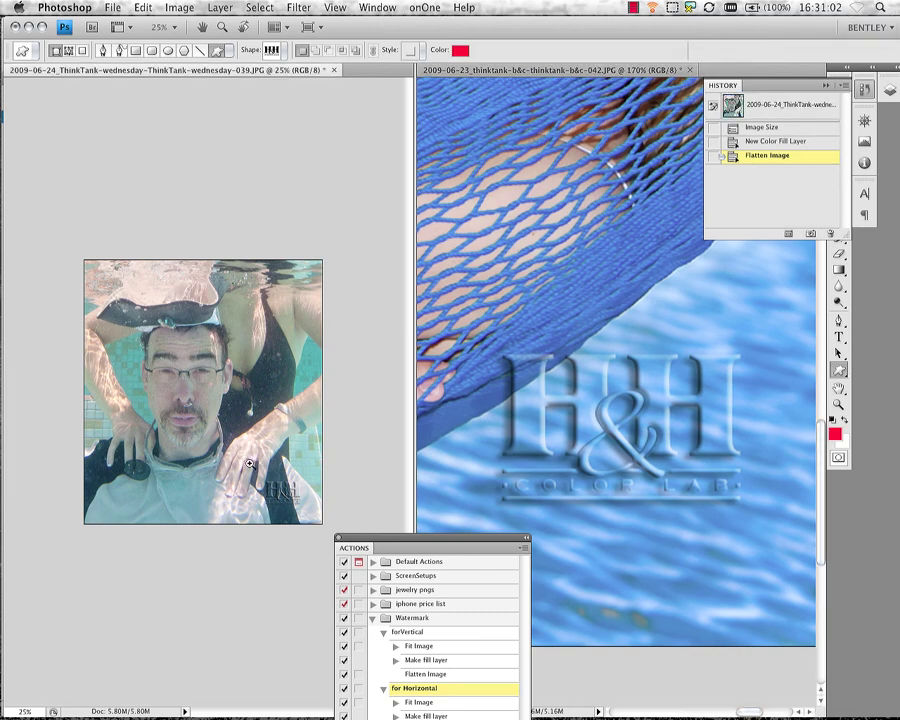
left_click_drag(250, 464, 272, 462)
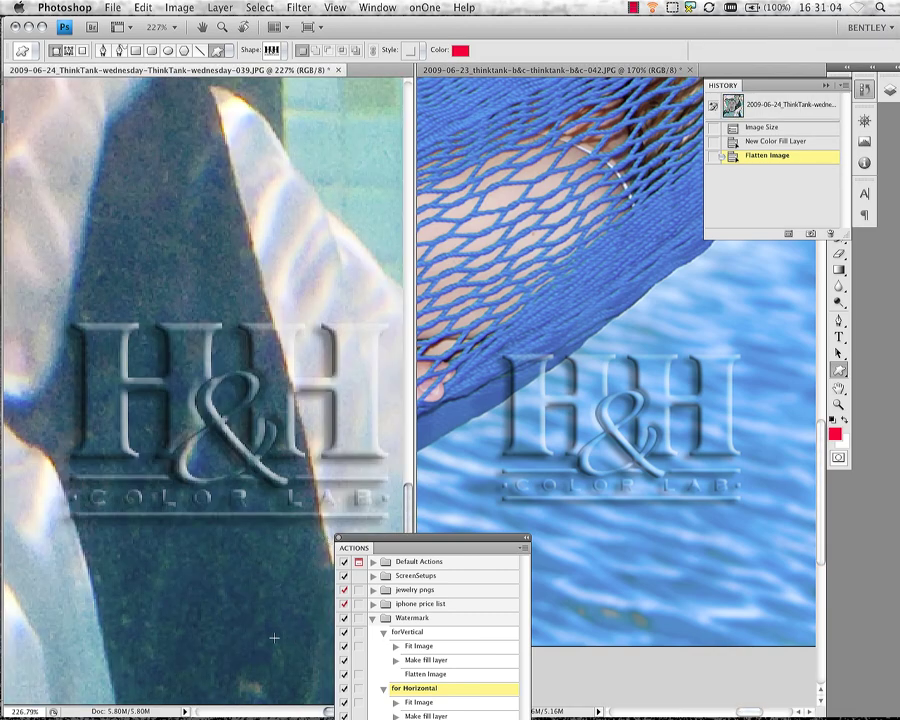
mouse_move(270, 645)
left_mouse_down()
mouse_move(262, 652)
mouse_move(255, 644)
left_mouse_up()
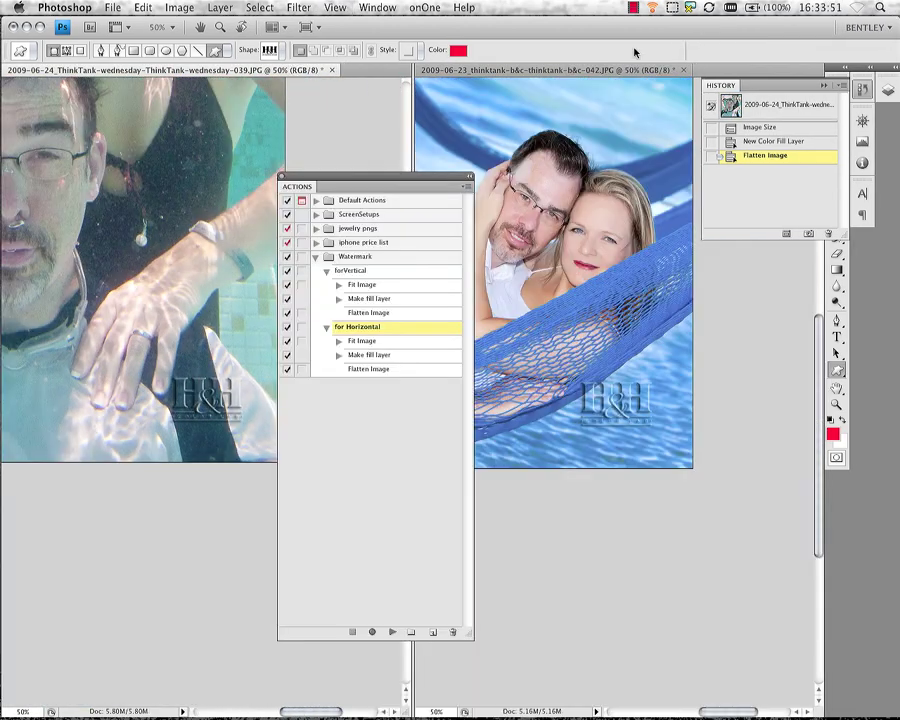